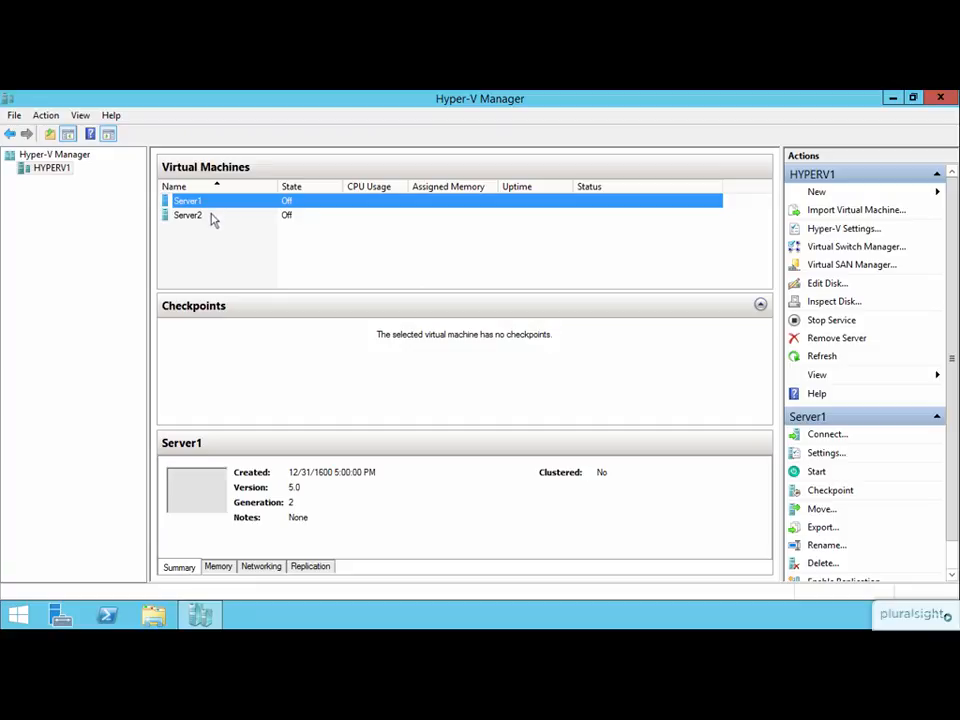
Check the summary details of Server2 and Server1, and view Server1's virtual machine connection window before closing it
{"action": "left_click", "coordinate": [211, 217]}
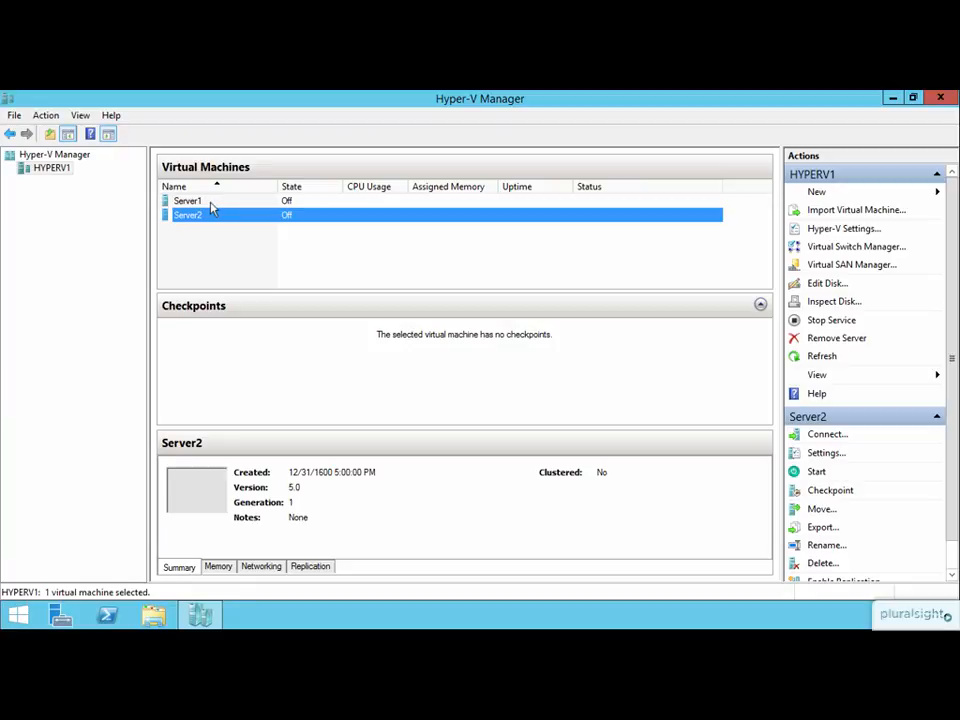
{"action": "left_click", "coordinate": [211, 203]}
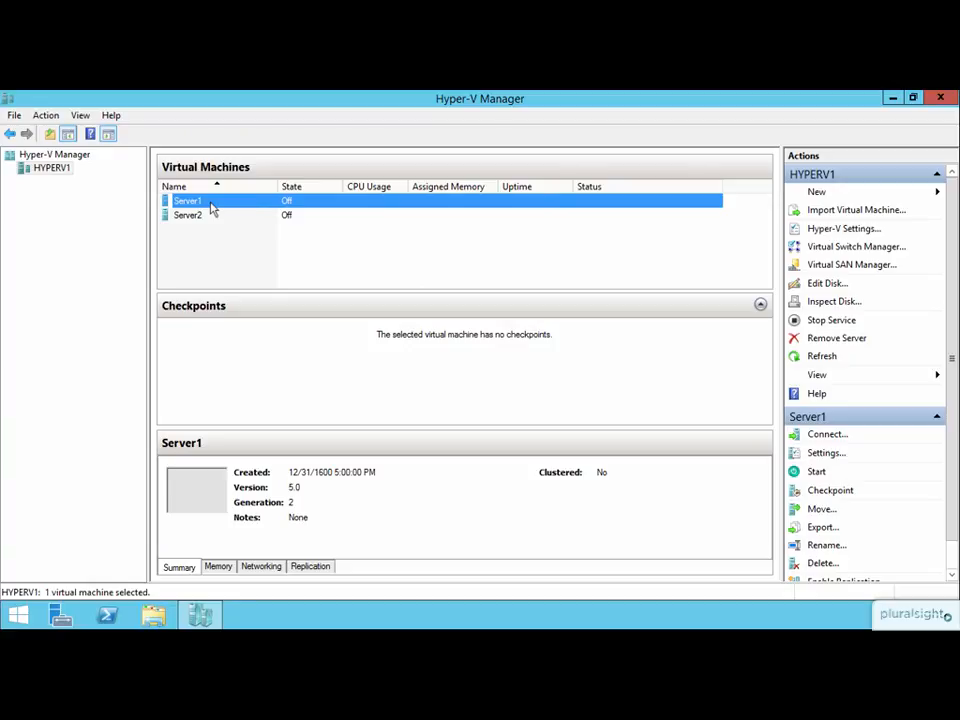
{"action": "right_click", "coordinate": [211, 207]}
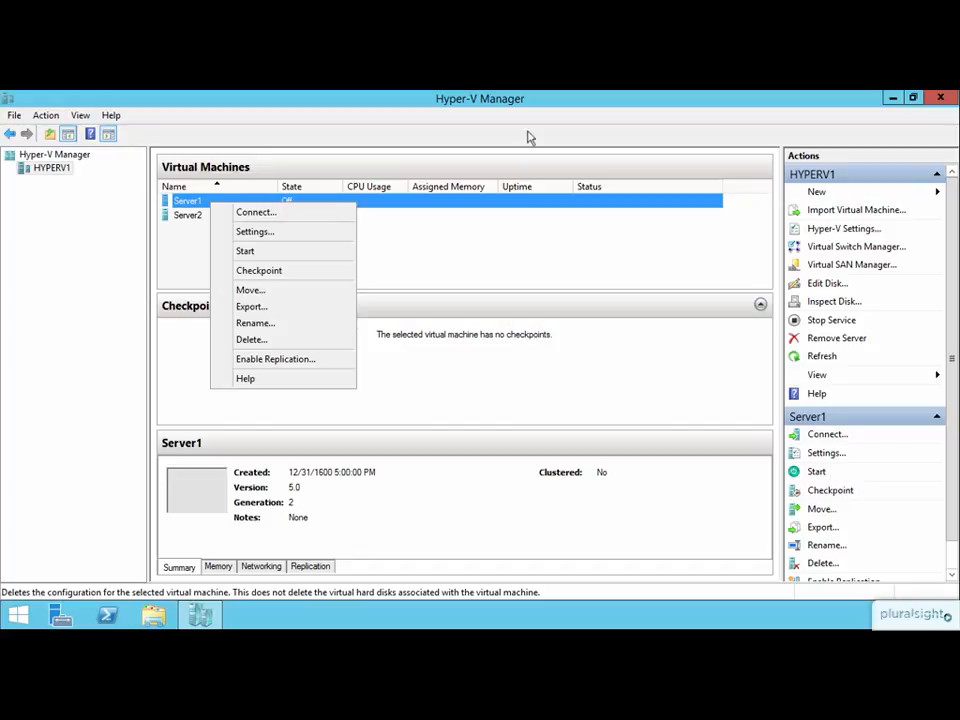
{"action": "left_click", "coordinate": [300, 212]}
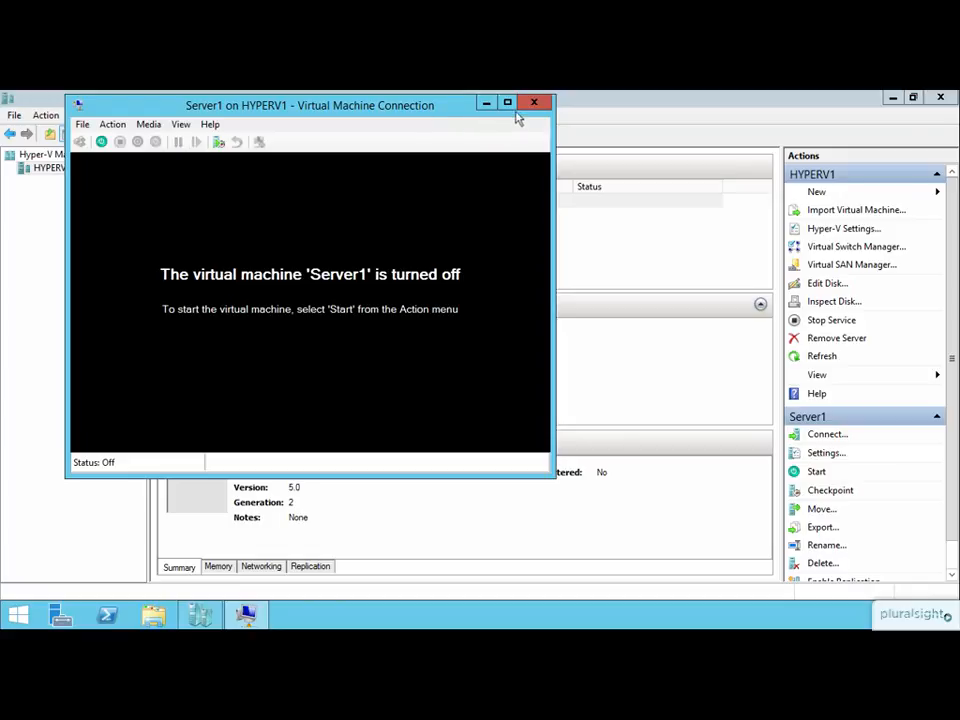
{"action": "left_click", "coordinate": [535, 104]}
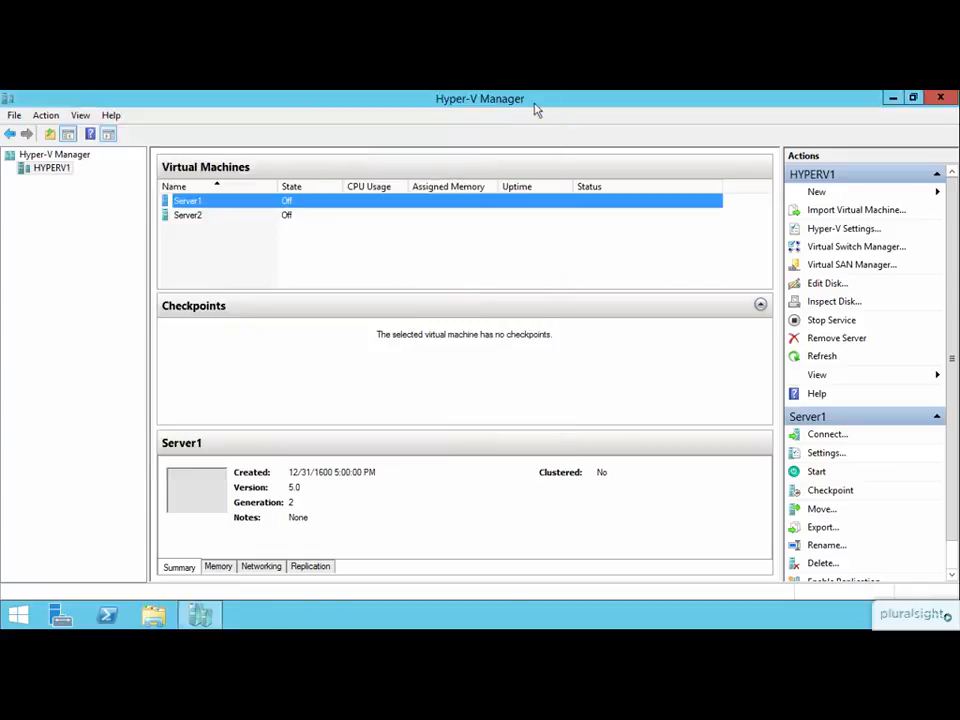
Open the settings of Server1 and Server2 and arrange both windows side by side for comparison
{"action": "right_click", "coordinate": [421, 209]}
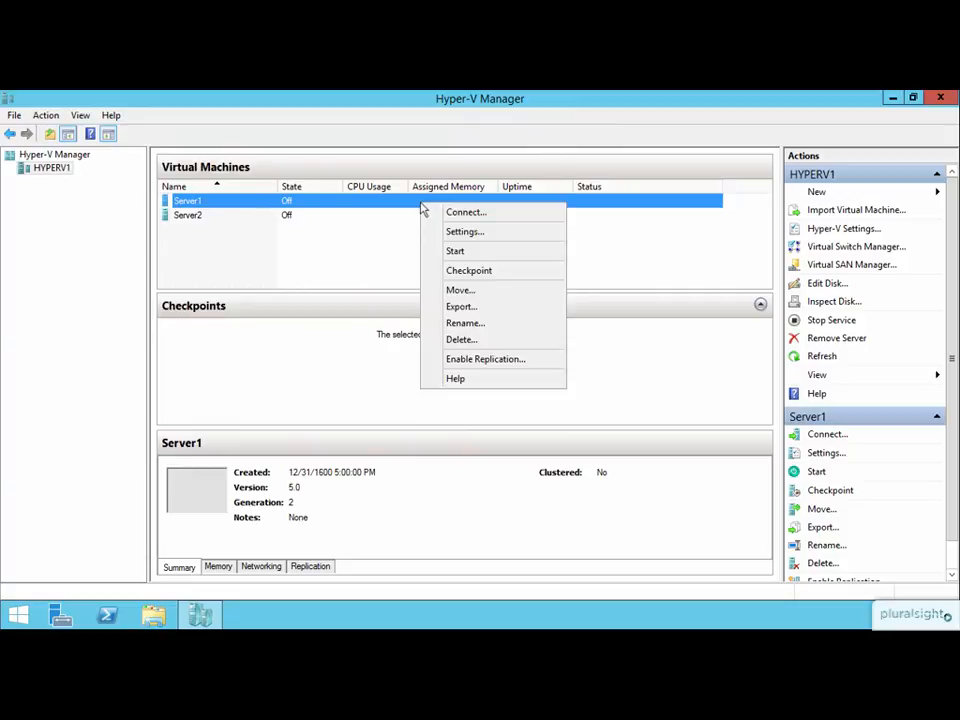
{"action": "left_click", "coordinate": [464, 233]}
{"action": "left_click_drag", "start_coordinate": [401, 108], "coordinate": [553, 119]}
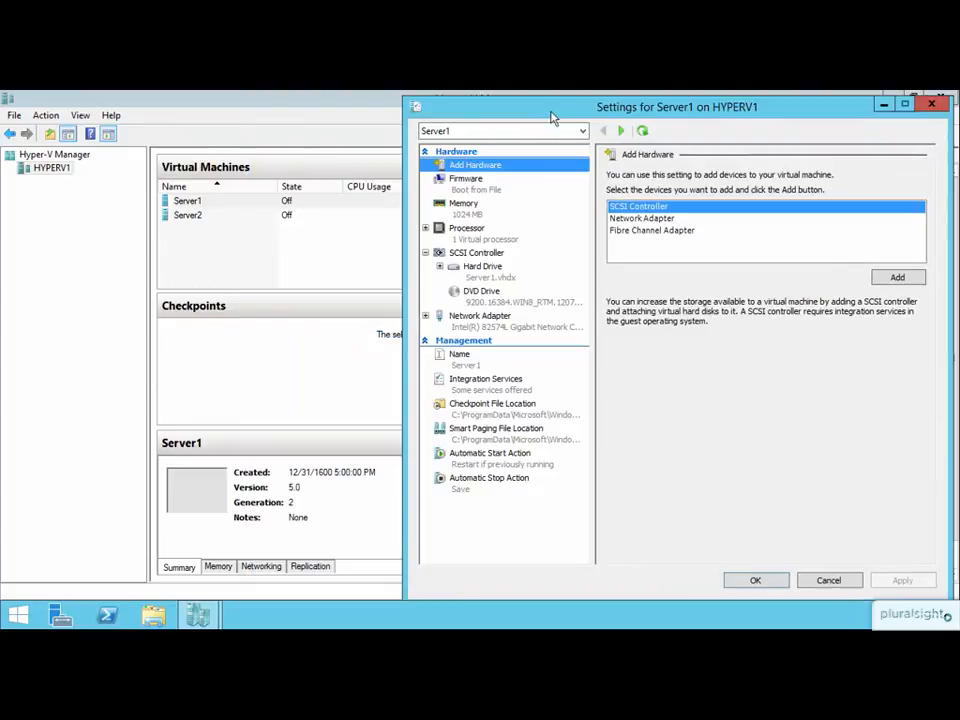
{"action": "left_click", "coordinate": [193, 217]}
{"action": "right_click", "coordinate": [196, 222]}
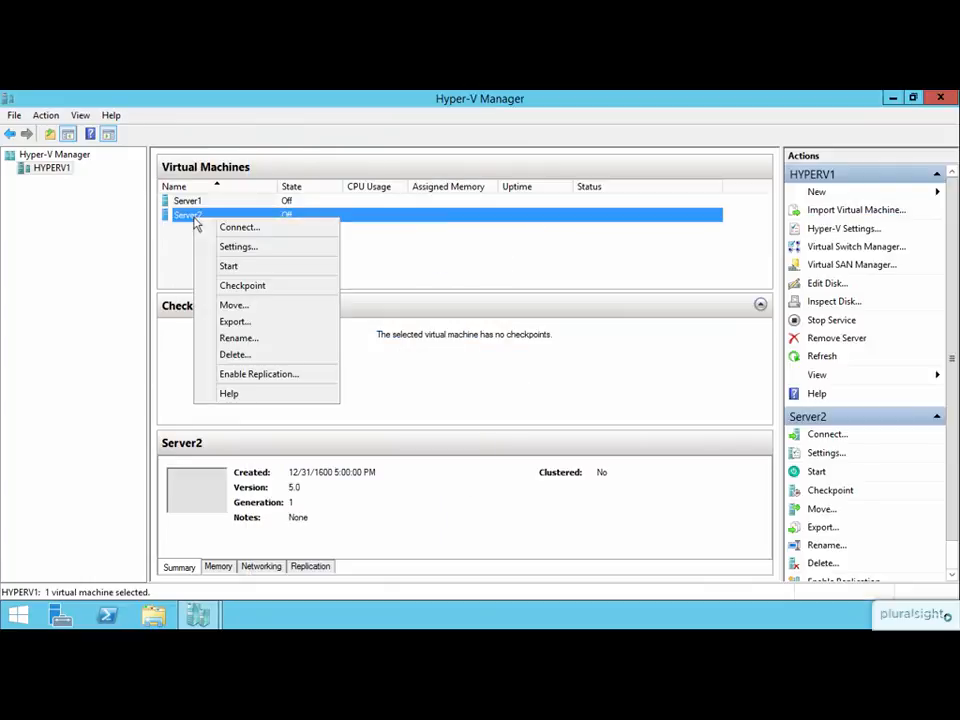
{"action": "left_click", "coordinate": [229, 246]}
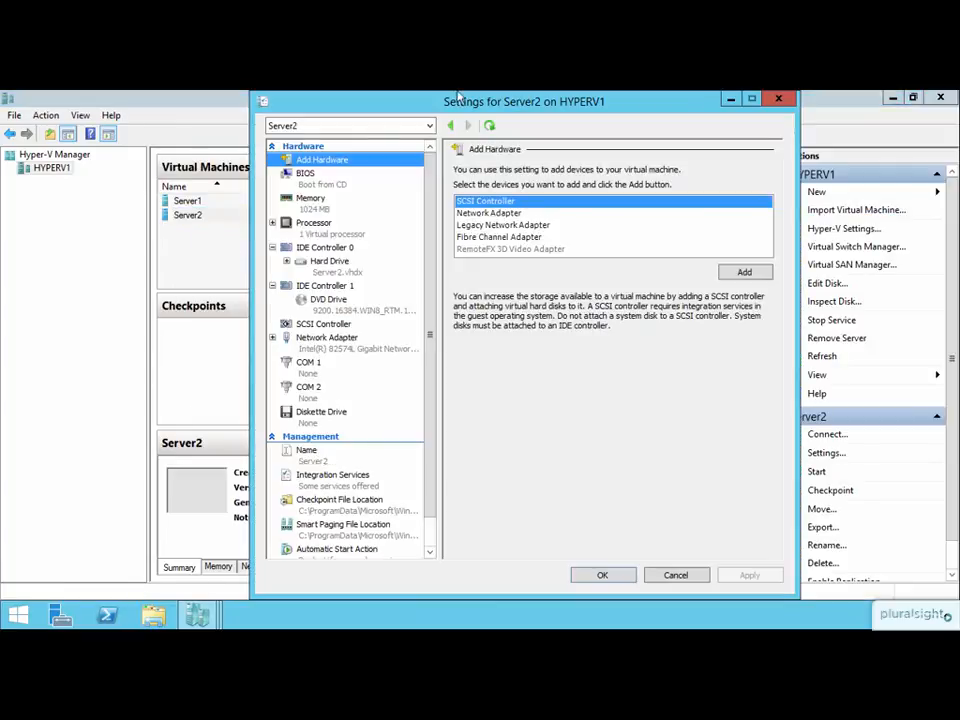
{"action": "left_click_drag", "start_coordinate": [456, 101], "coordinate": [219, 102]}
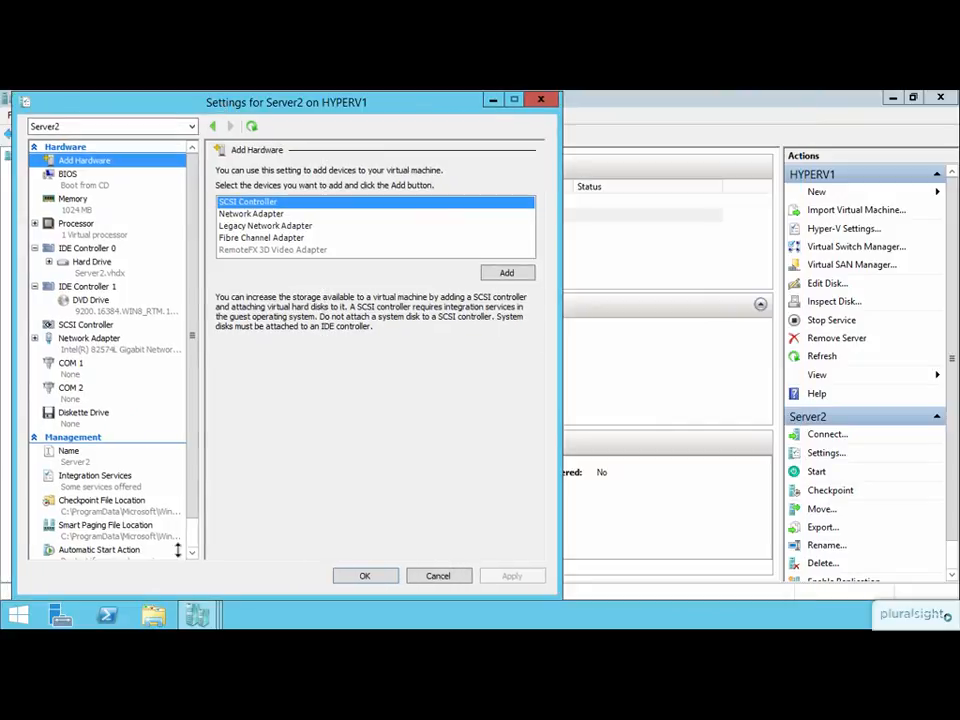
{"action": "mouse_move", "coordinate": [197, 614]}
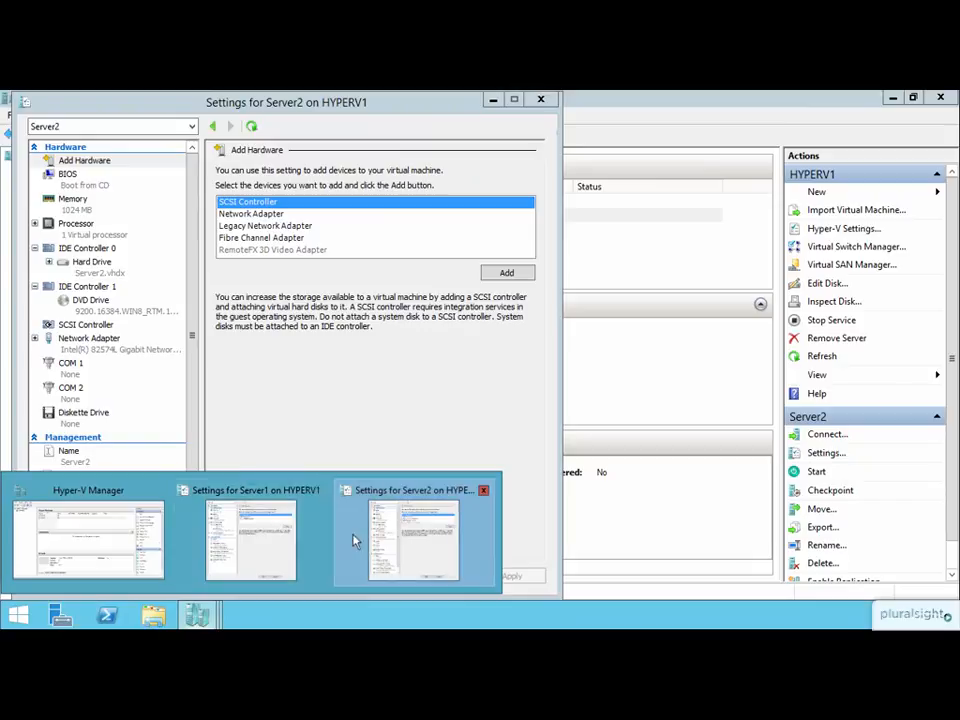
{"action": "left_click", "coordinate": [265, 540]}
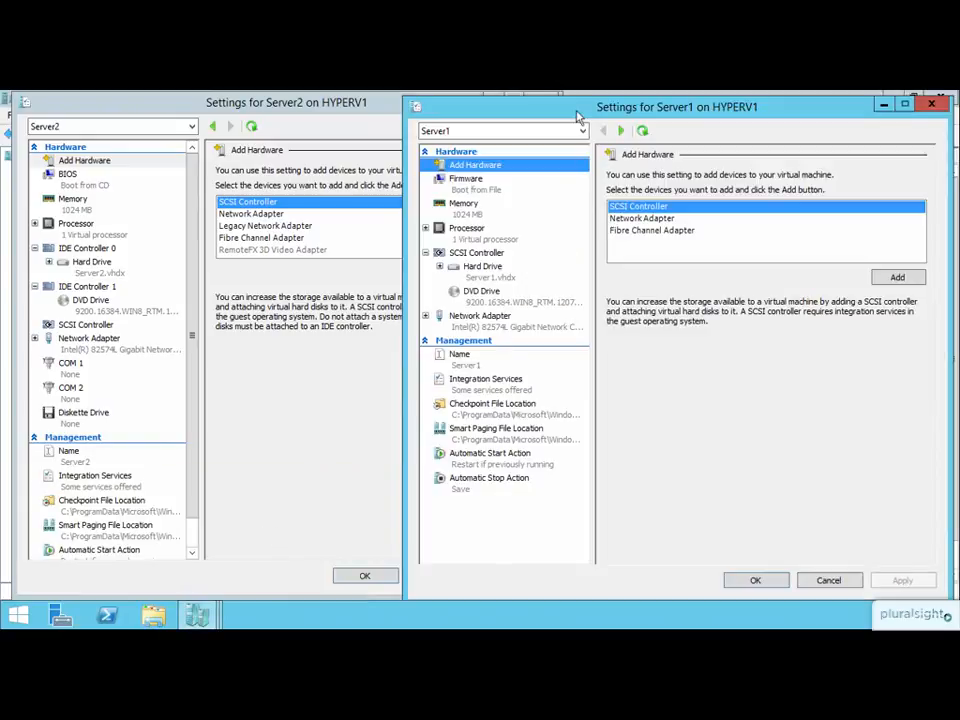
{"action": "left_click_drag", "start_coordinate": [567, 112], "coordinate": [392, 114]}
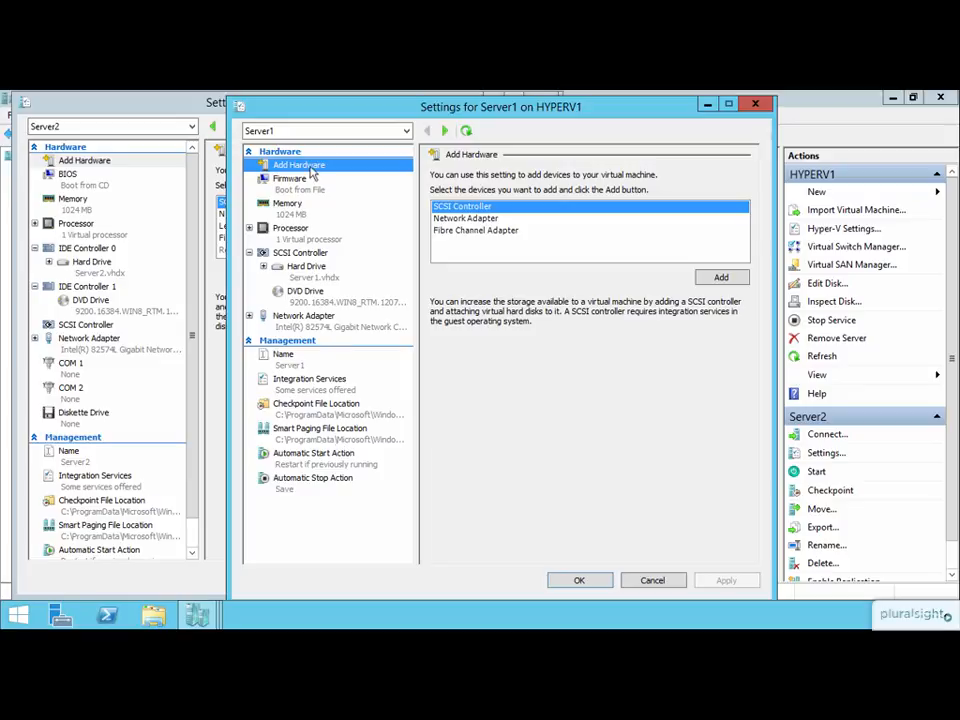
{"action": "left_click_drag", "start_coordinate": [300, 112], "coordinate": [469, 116]}
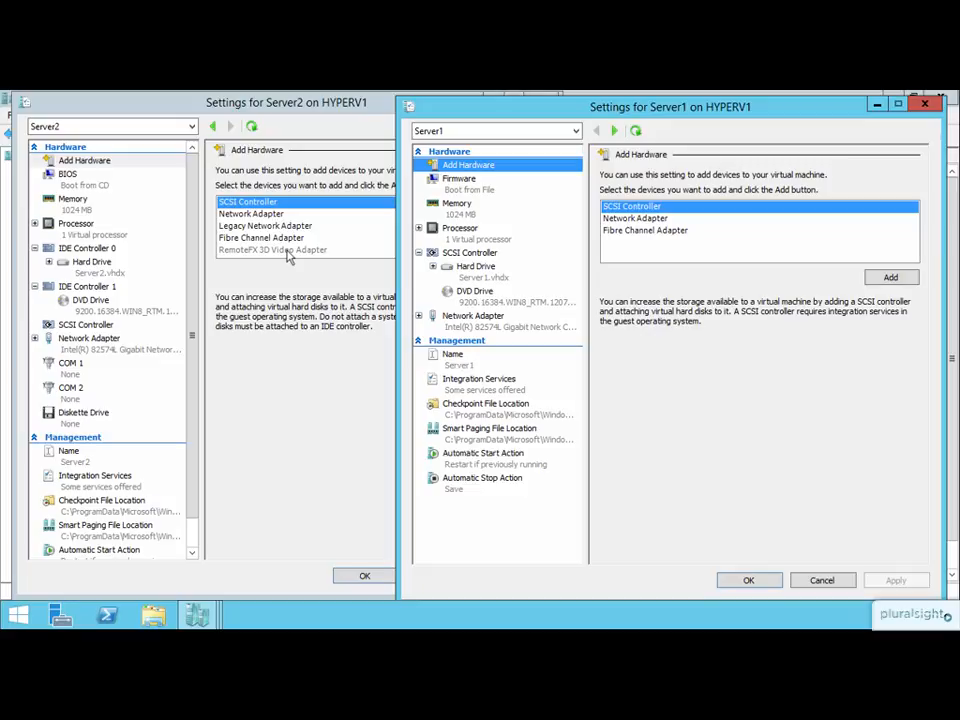
Compare Server1's firmware settings with Server2's BIOS settings, and the memory settings of both machines
{"action": "left_click", "coordinate": [463, 188]}
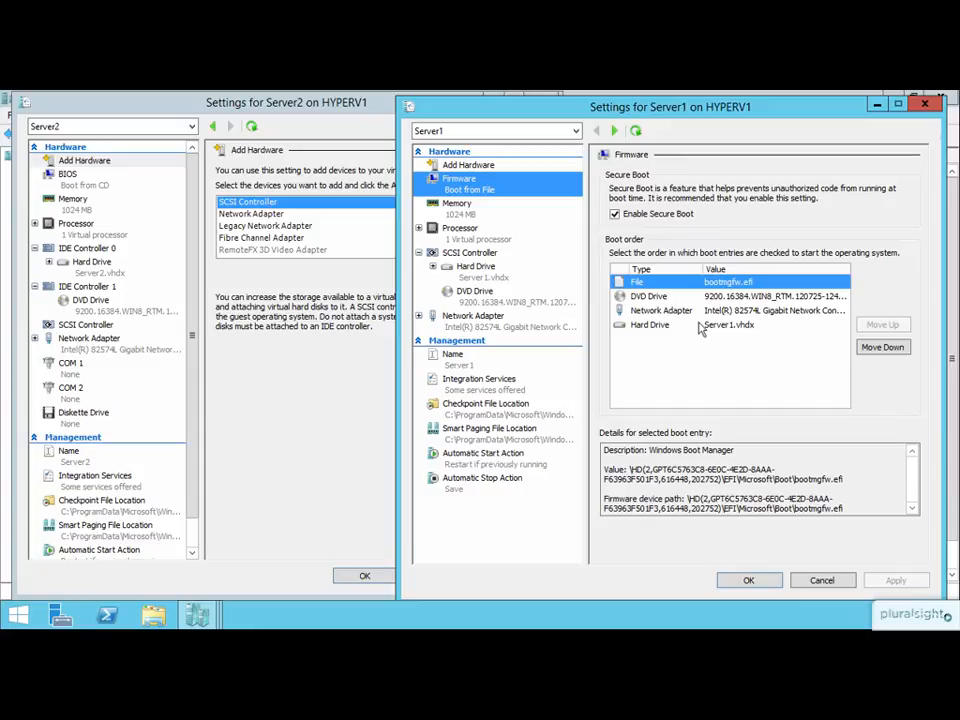
{"action": "left_click", "coordinate": [82, 187]}
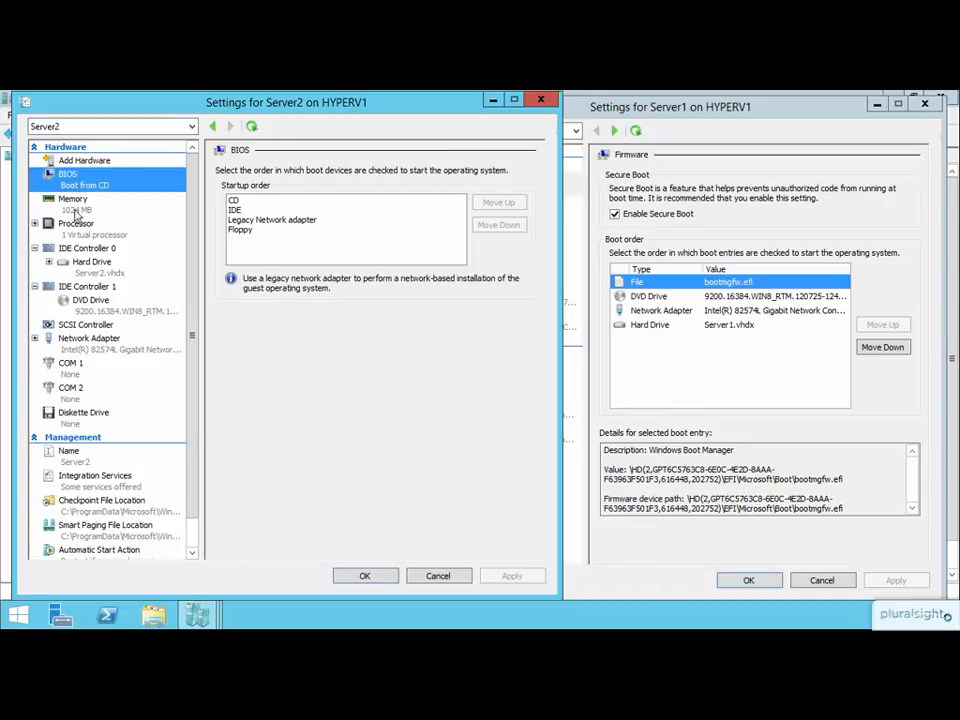
{"action": "left_click", "coordinate": [74, 205]}
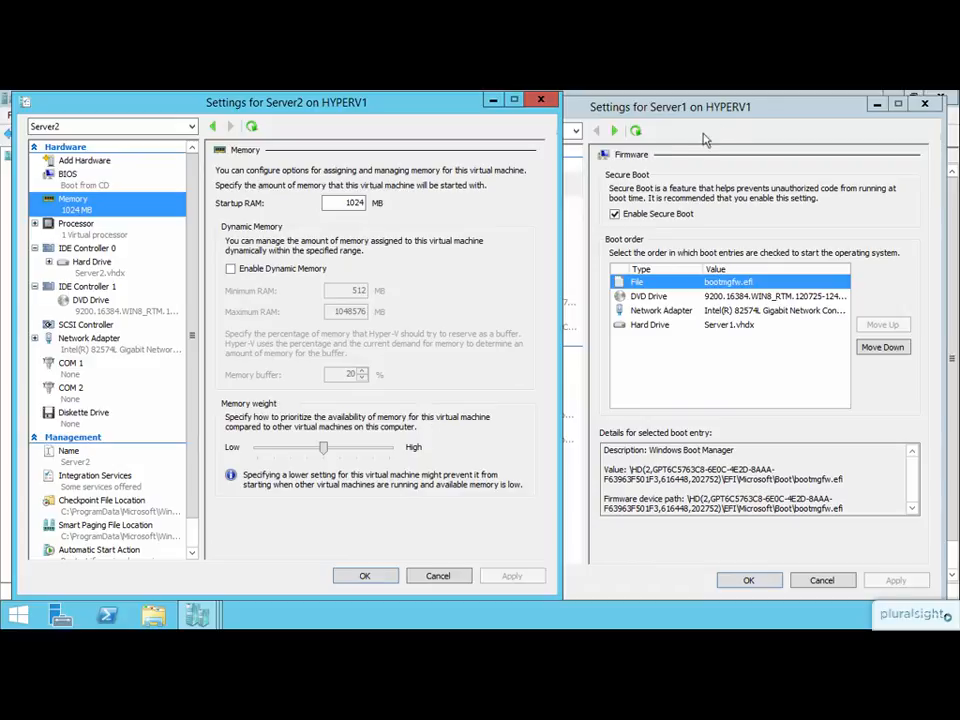
{"action": "left_click", "coordinate": [750, 118]}
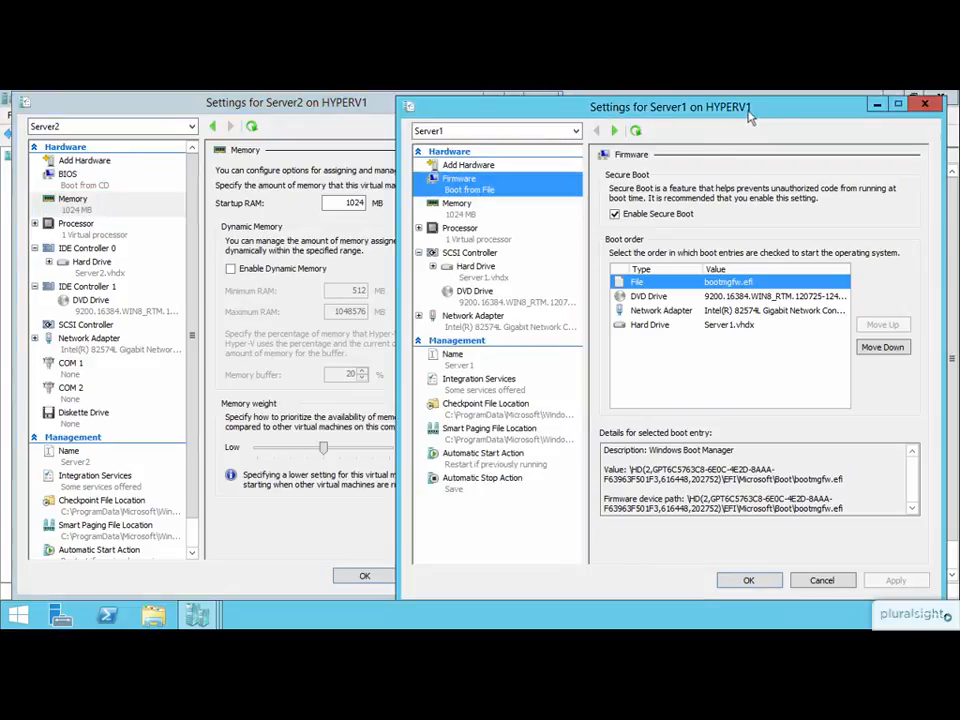
{"action": "left_click", "coordinate": [475, 208]}
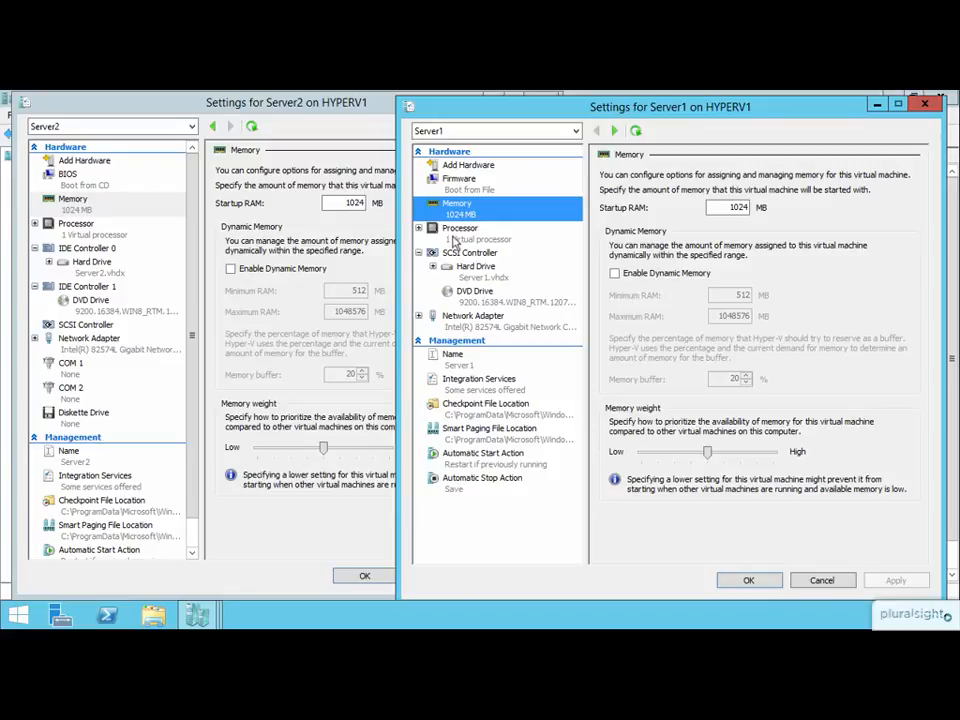
Compare the processor settings of both machines and examine Server2's IDE Controller 0 and its hard drive
{"action": "left_click", "coordinate": [454, 238]}
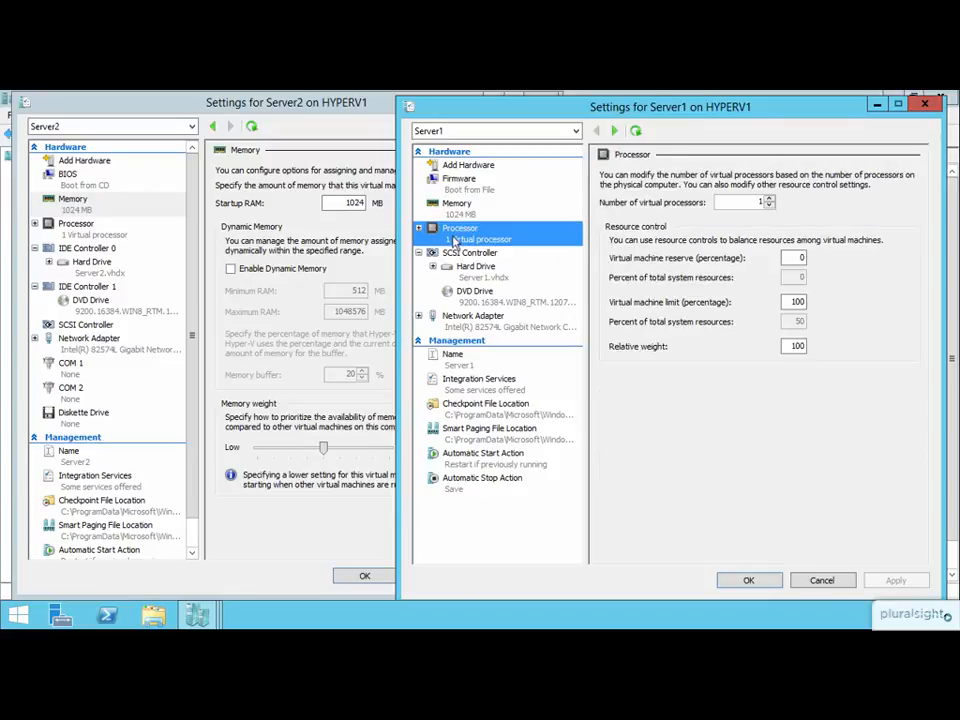
{"action": "left_click", "coordinate": [66, 232]}
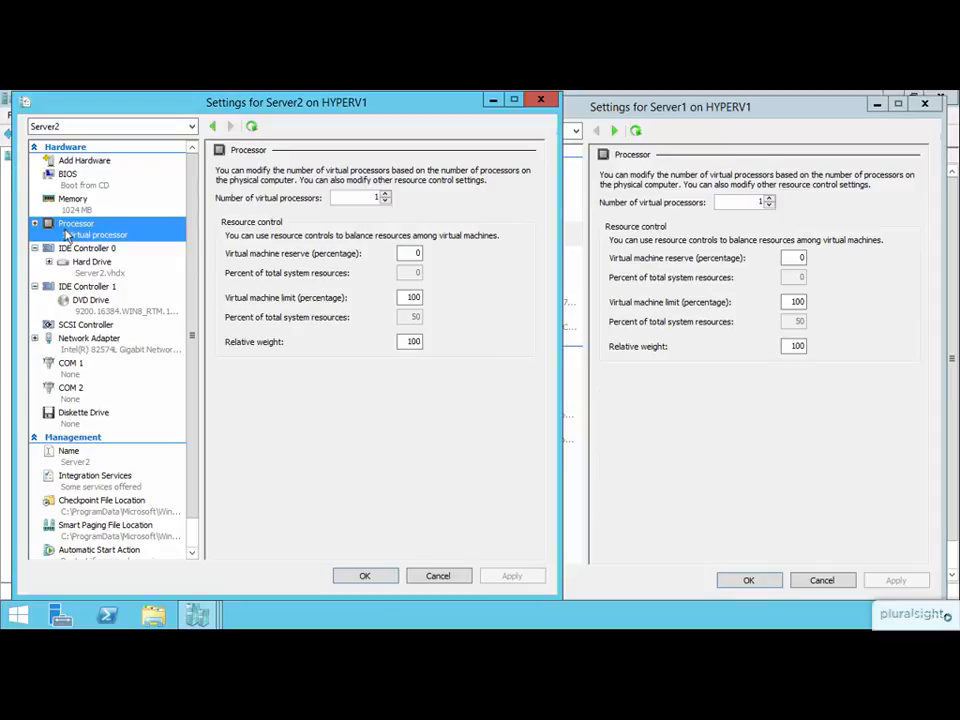
{"action": "left_click", "coordinate": [85, 249]}
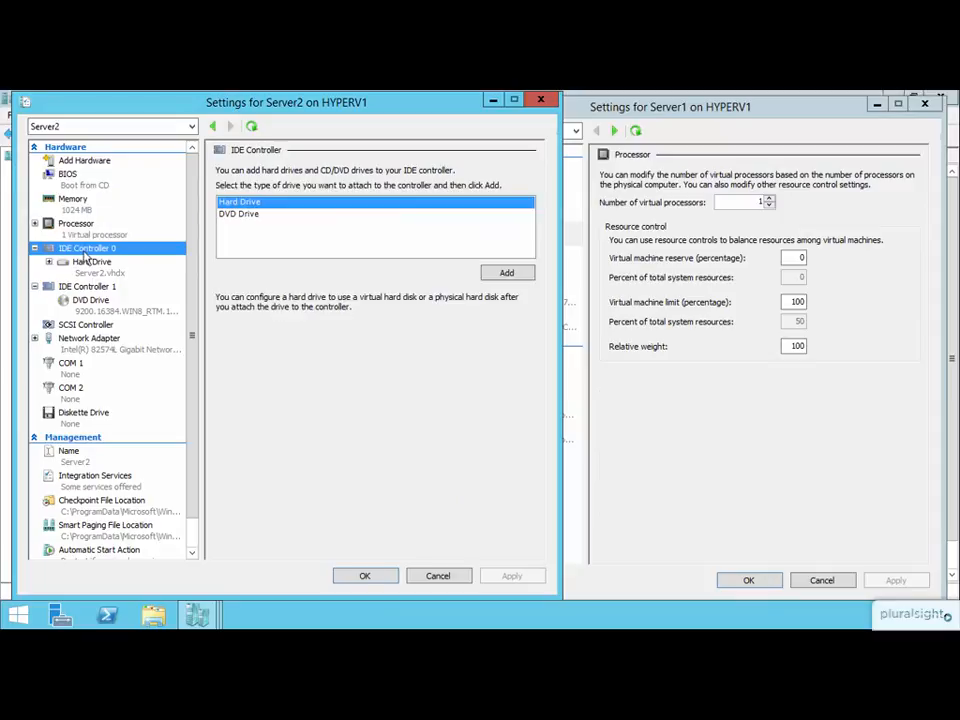
{"action": "left_click", "coordinate": [89, 268]}
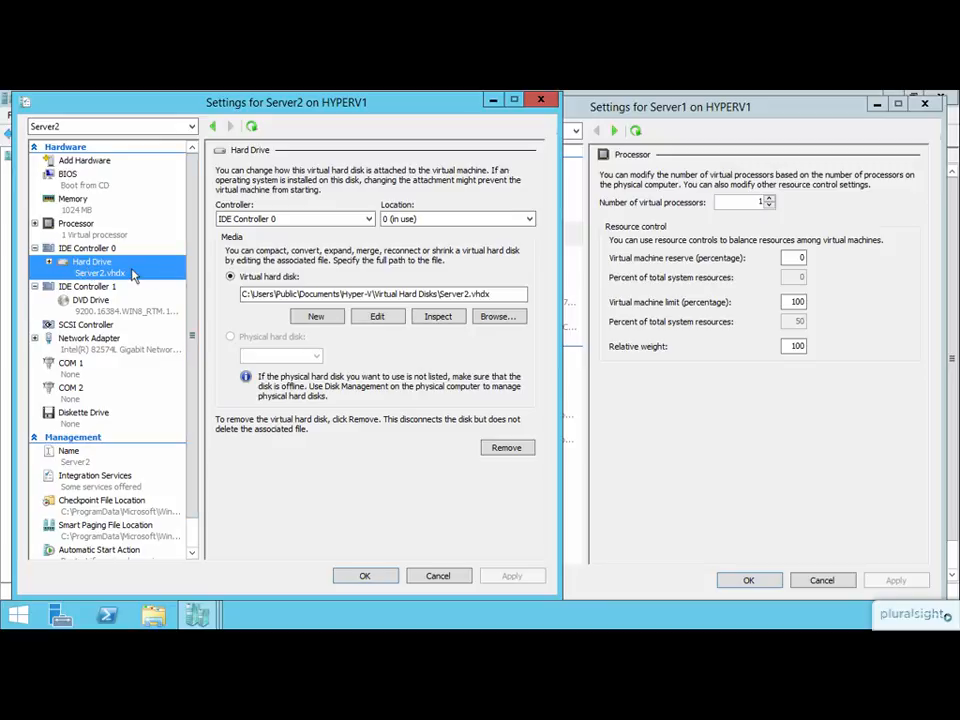
Close Server2's settings window and move Server1's settings window toward the middle of the screen
{"action": "left_click", "coordinate": [730, 395]}
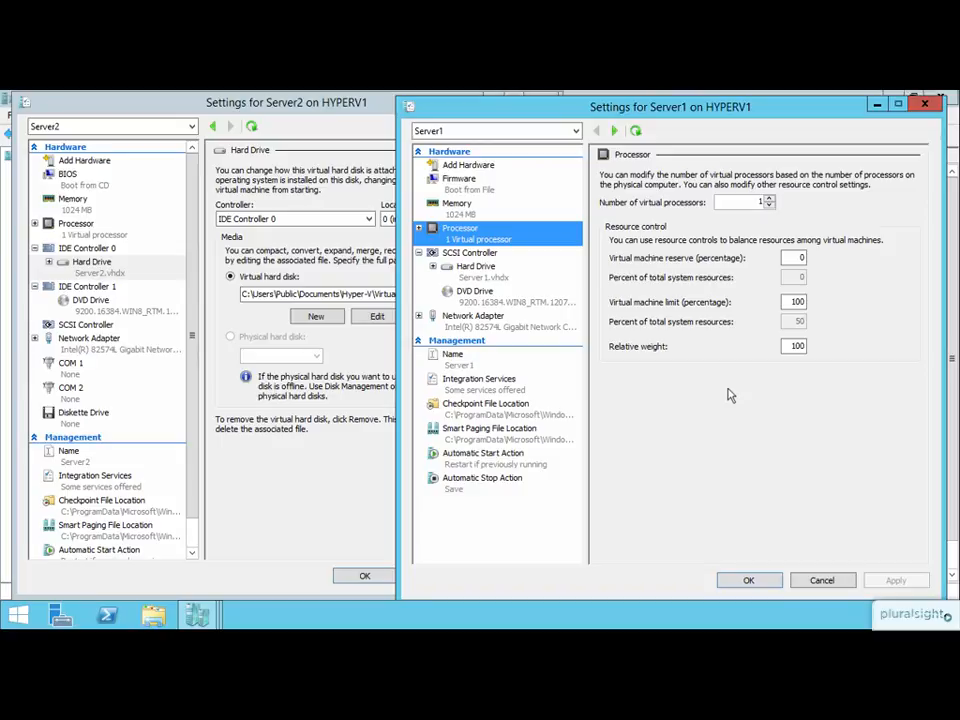
{"action": "left_click", "coordinate": [330, 101]}
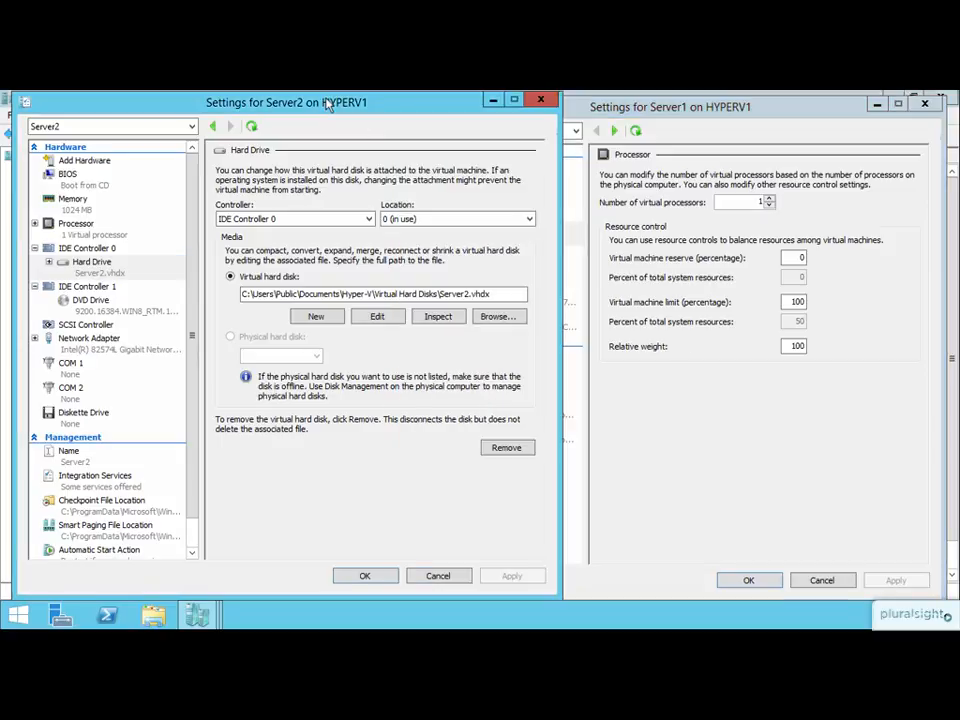
{"action": "left_click", "coordinate": [540, 103]}
{"action": "left_click_drag", "start_coordinate": [634, 113], "coordinate": [497, 110]}
Enable dynamic memory for Server1 and set its maximum RAM to 4096 MB
{"action": "left_click", "coordinate": [336, 205]}
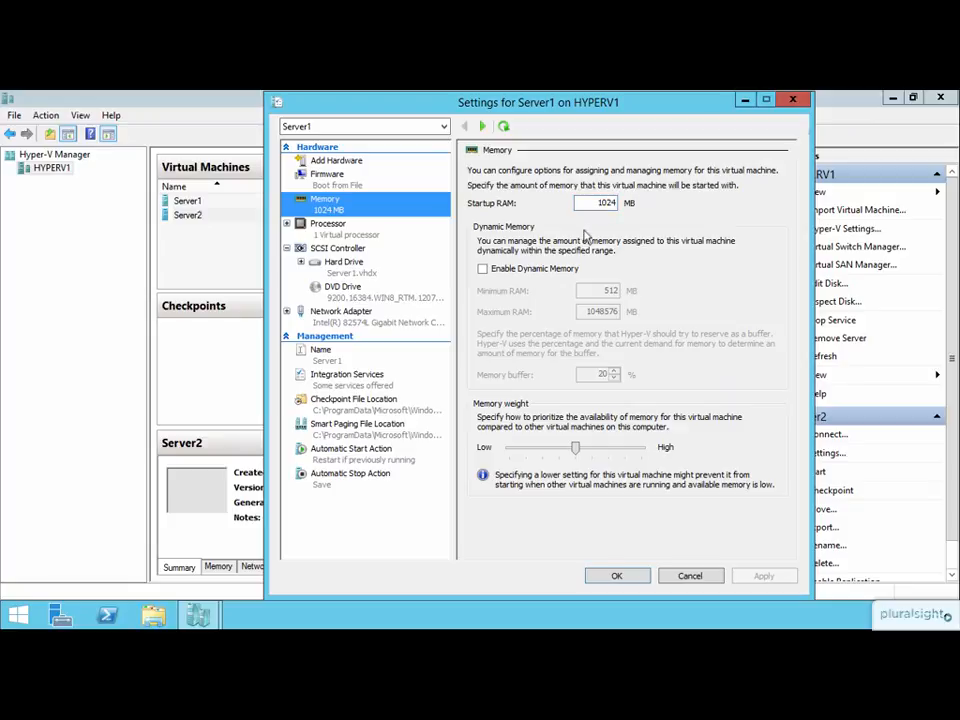
{"action": "left_click", "coordinate": [532, 270]}
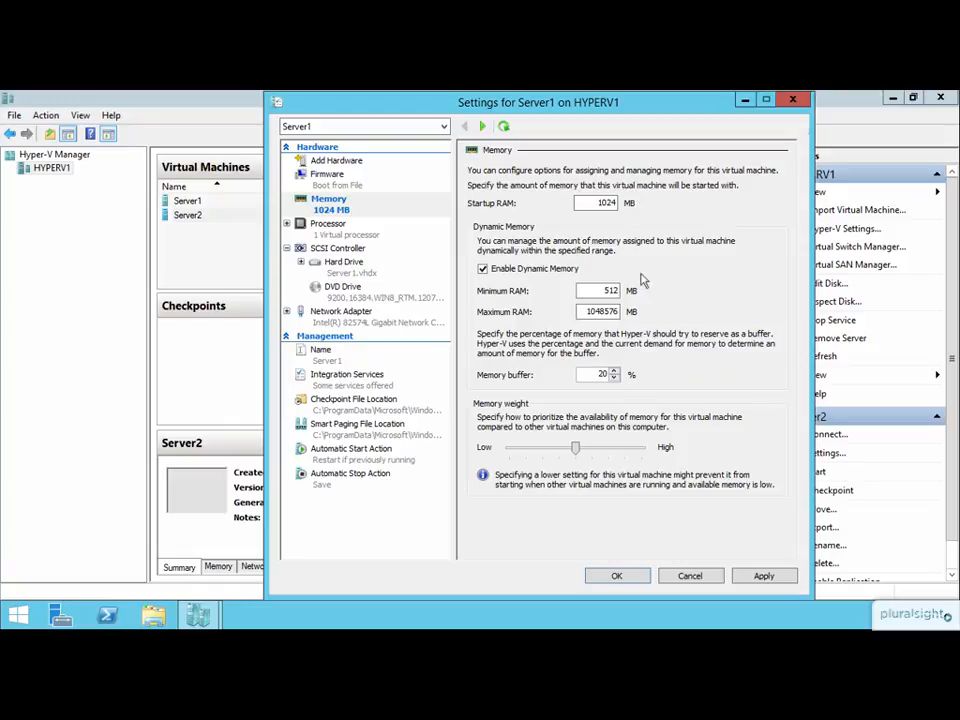
{"action": "left_click_drag", "start_coordinate": [599, 290], "coordinate": [622, 290]}
{"action": "left_click_drag", "start_coordinate": [583, 311], "coordinate": [624, 313]}
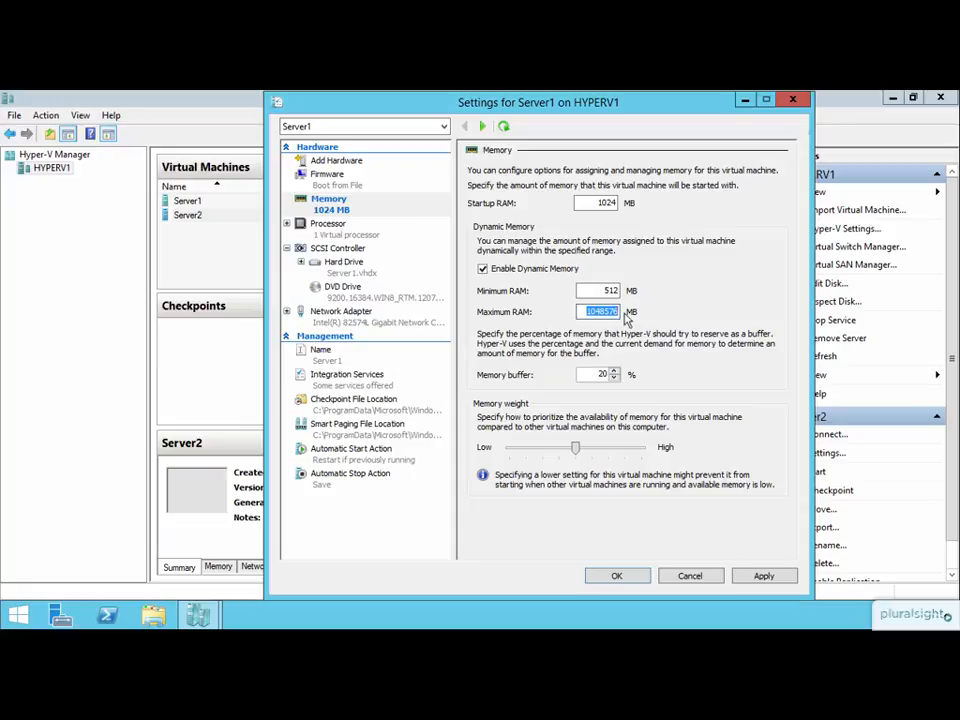
{"action": "type", "text": "4096"}
{"action": "left_click", "coordinate": [624, 289]}
Lower Server1's memory weight to near the Low end and accept the settings
{"action": "left_click_drag", "start_coordinate": [589, 374], "coordinate": [611, 376]}
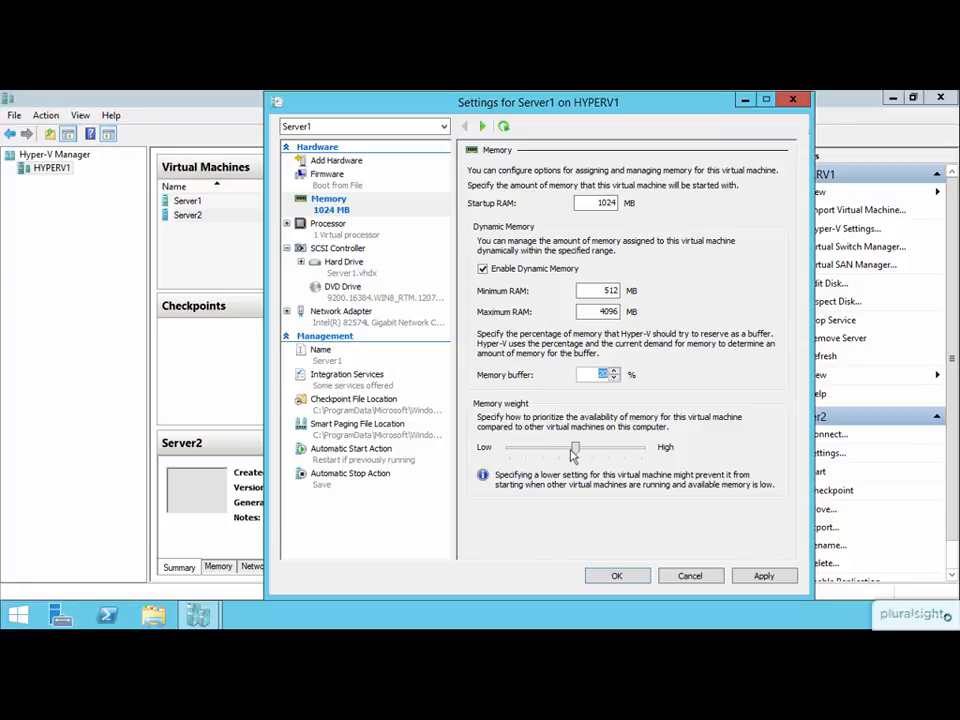
{"action": "left_click", "coordinate": [577, 451]}
{"action": "left_click_drag", "start_coordinate": [578, 453], "coordinate": [546, 453]}
{"action": "left_click_drag", "start_coordinate": [545, 453], "coordinate": [628, 455]}
{"action": "left_click_drag", "start_coordinate": [624, 450], "coordinate": [533, 451]}
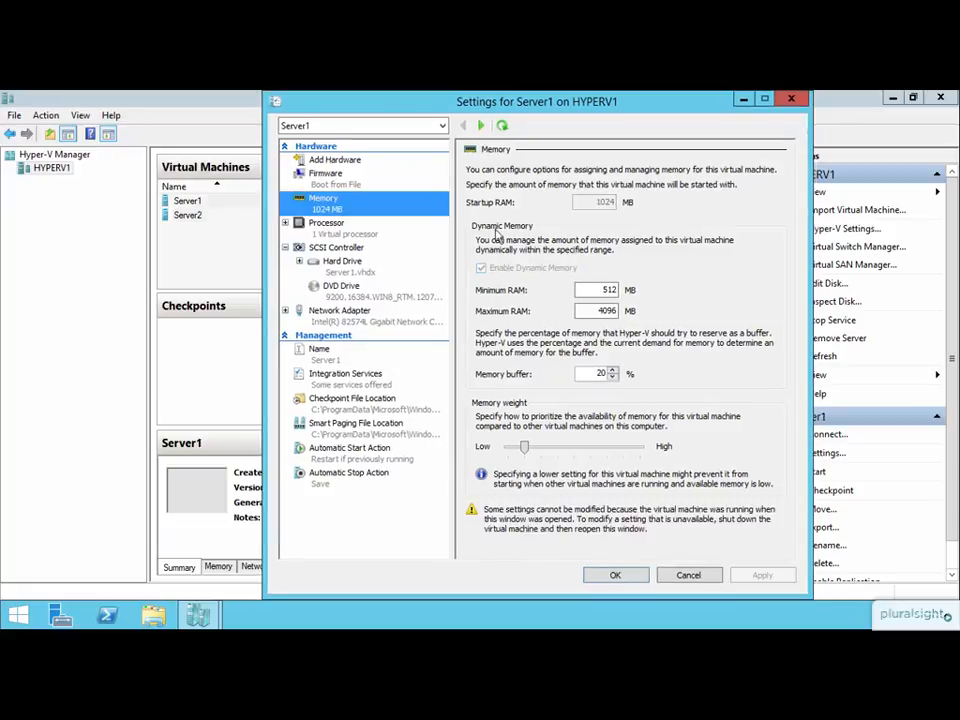
{"action": "left_click", "coordinate": [617, 575]}
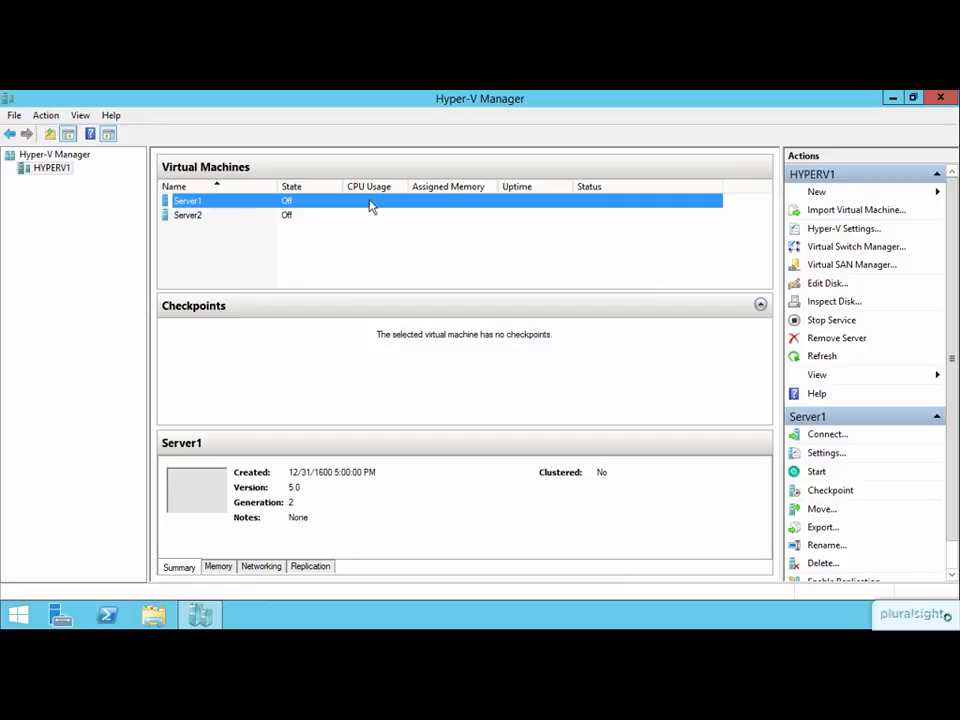
Start Server1 and view its memory details
{"action": "right_click", "coordinate": [436, 204]}
{"action": "left_click", "coordinate": [468, 248]}
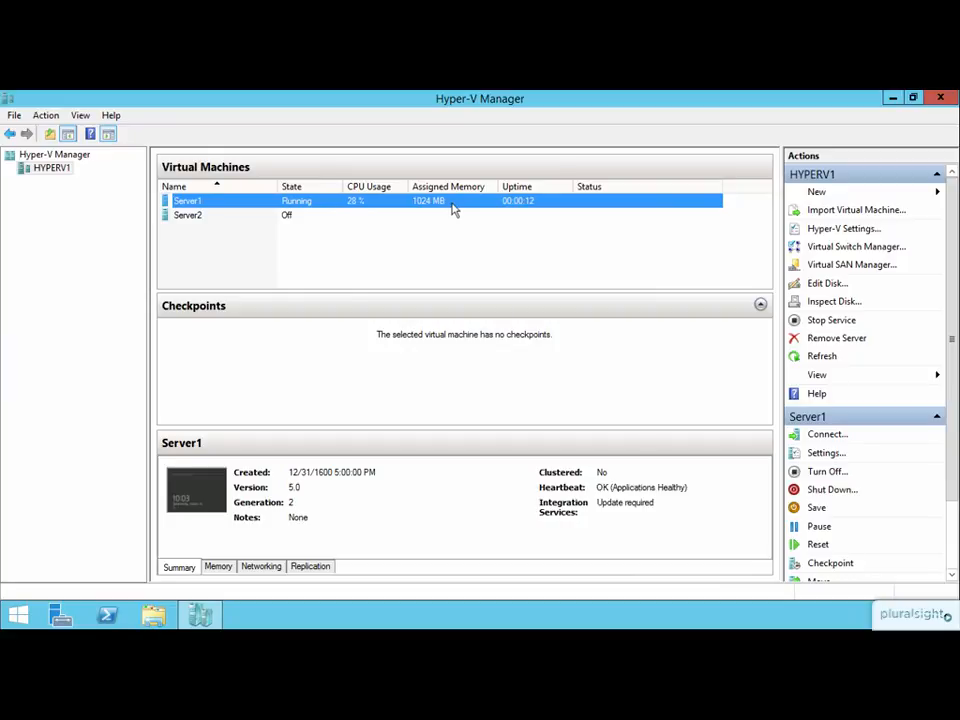
{"action": "left_click", "coordinate": [220, 568]}
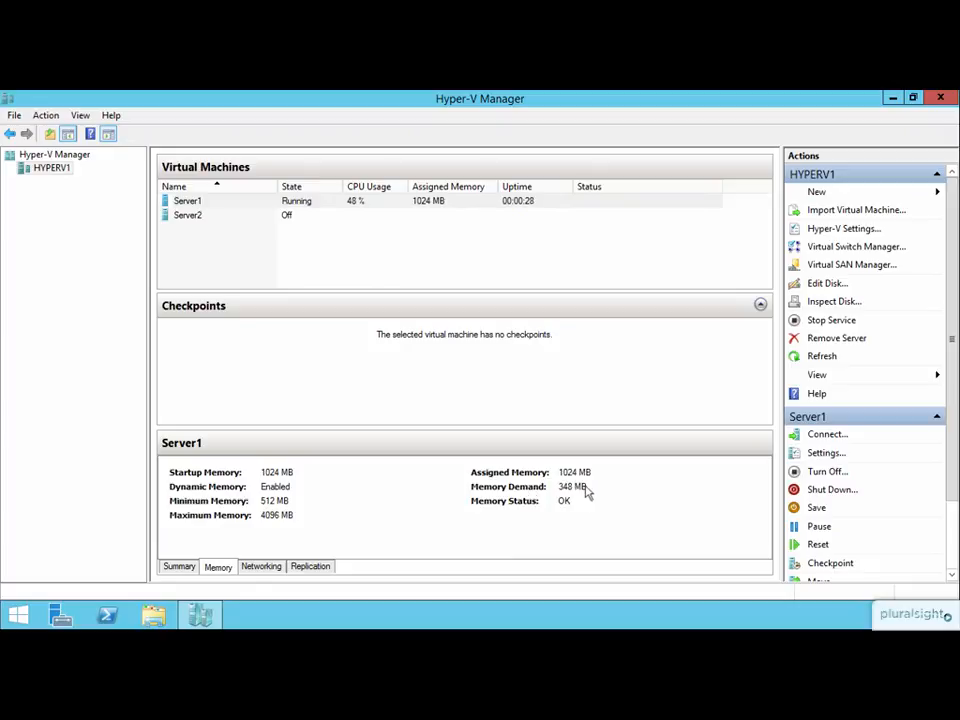
{"action": "left_click", "coordinate": [448, 200]}
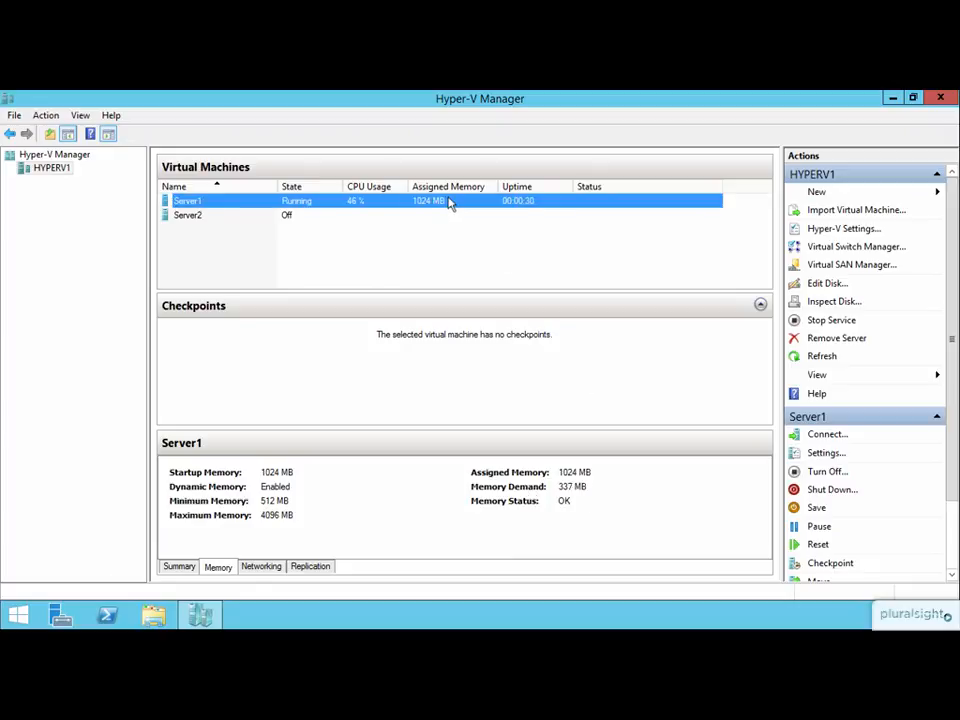